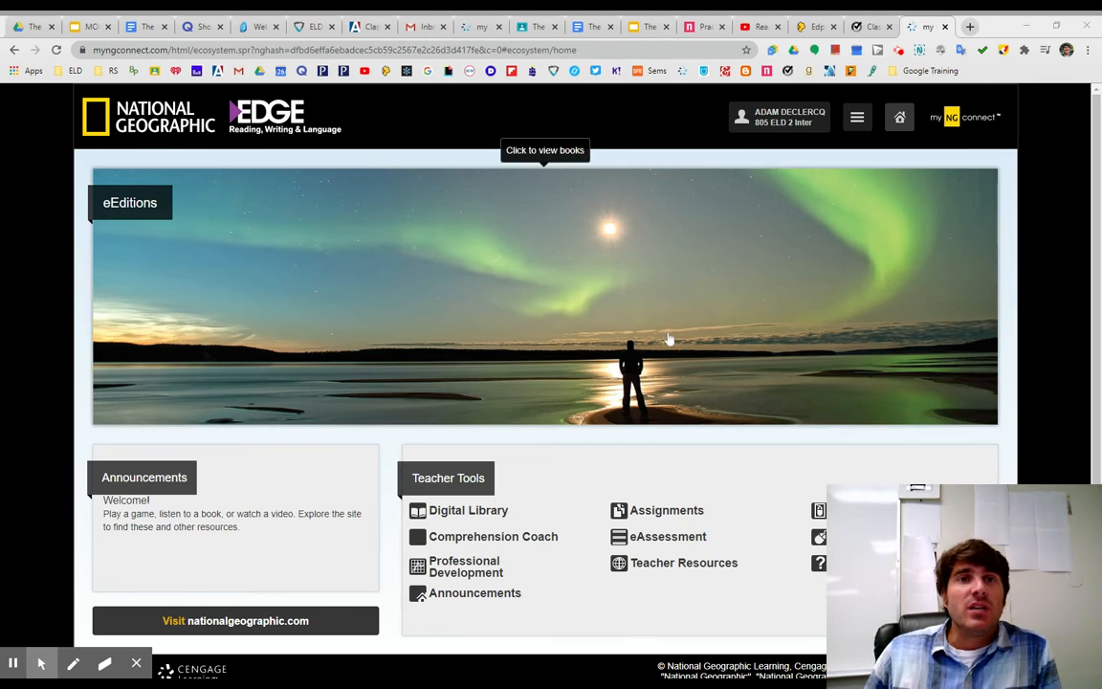
Step: Open the Level A EDGE eEdition at pages 6–7, the Golden Bay story
{"action": "left_click", "coordinate": [669, 338]}
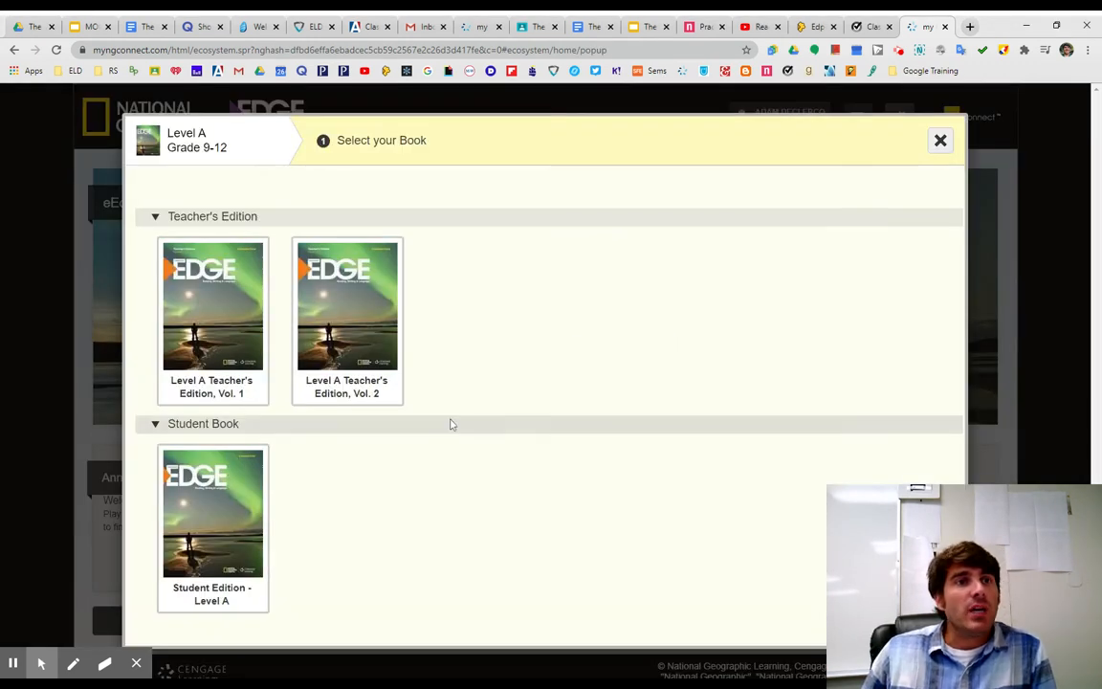
{"action": "left_click", "coordinate": [213, 515]}
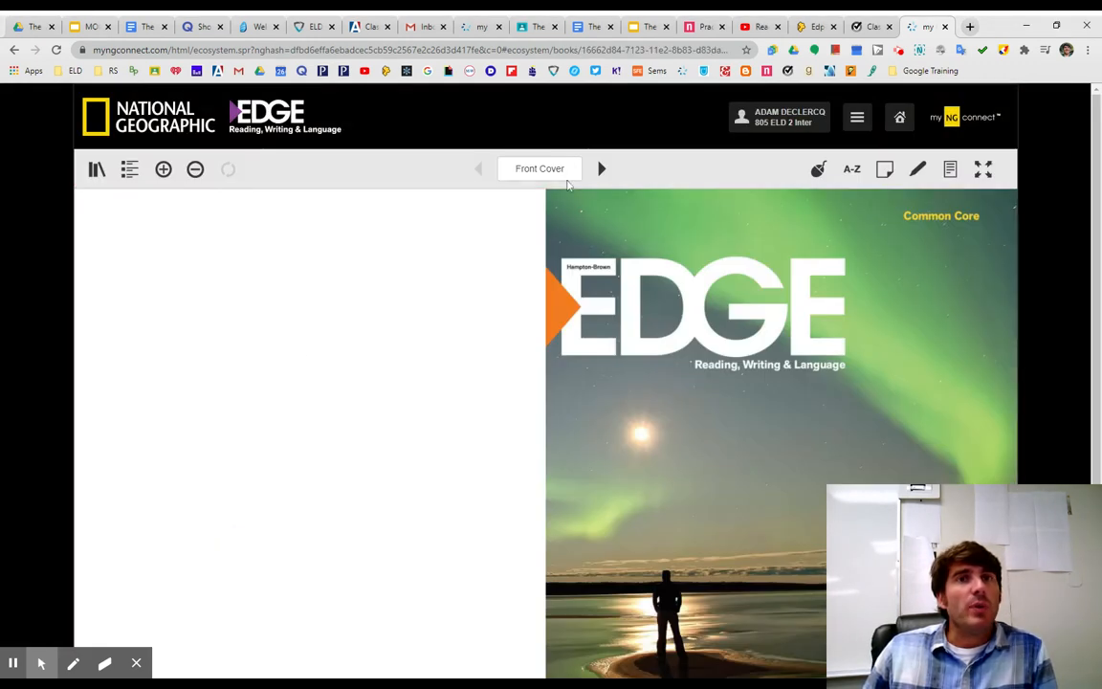
{"action": "type", "text": "6"}
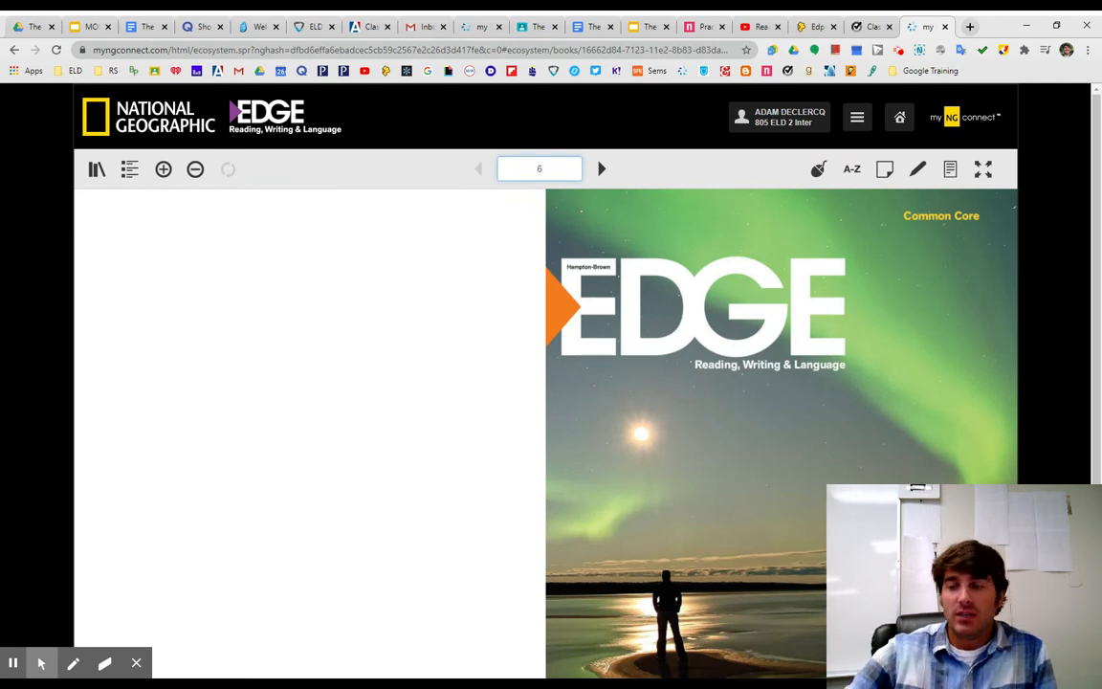
{"action": "key", "text": "Return"}
{"action": "scroll", "coordinate": [527, 311], "scroll_direction": "down", "scroll_amount": 1}
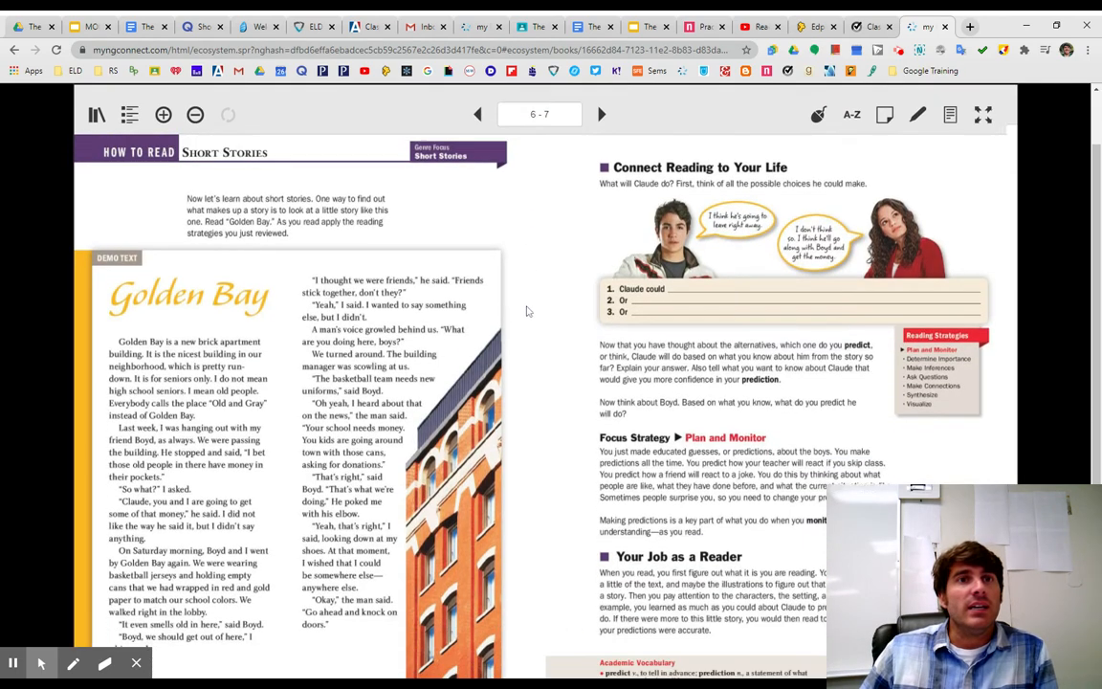
{"action": "scroll", "coordinate": [527, 311], "scroll_direction": "down", "scroll_amount": 1}
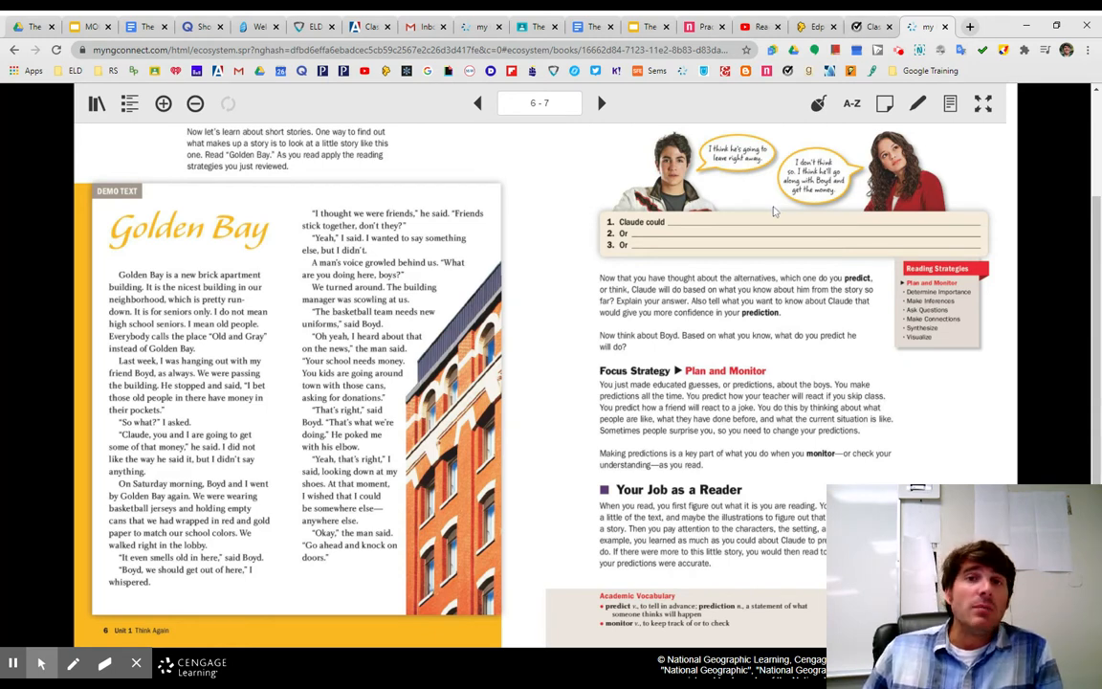
{"action": "scroll", "coordinate": [449, 310], "scroll_direction": "up", "scroll_amount": 3}
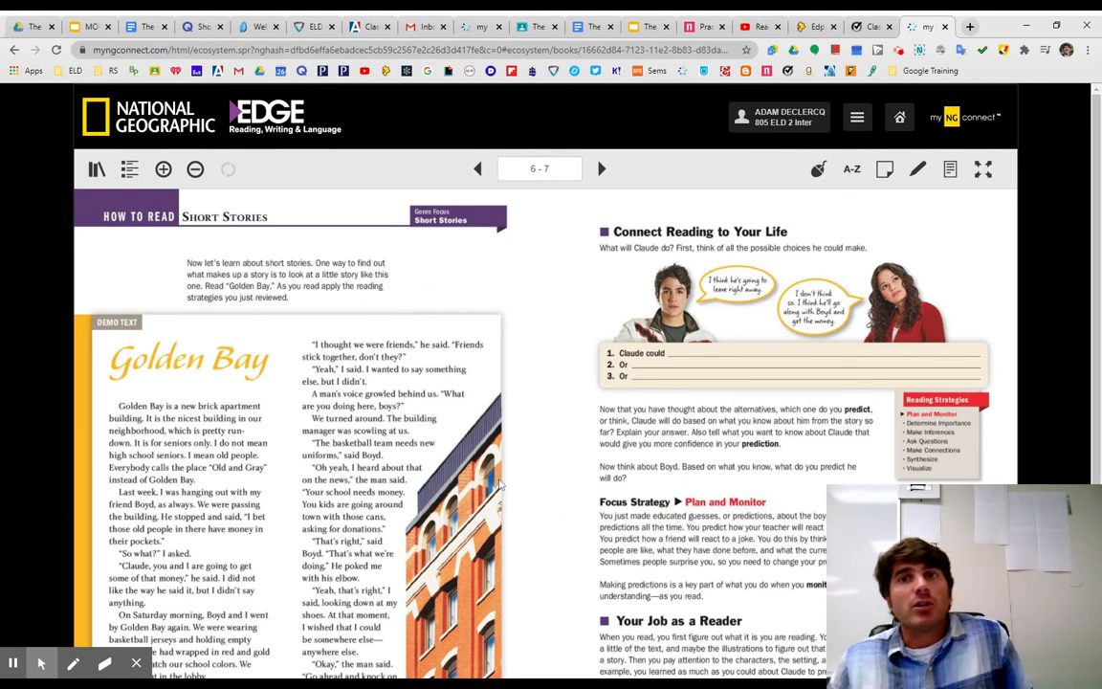
{"action": "scroll", "coordinate": [382, 450], "scroll_direction": "down", "scroll_amount": 2}
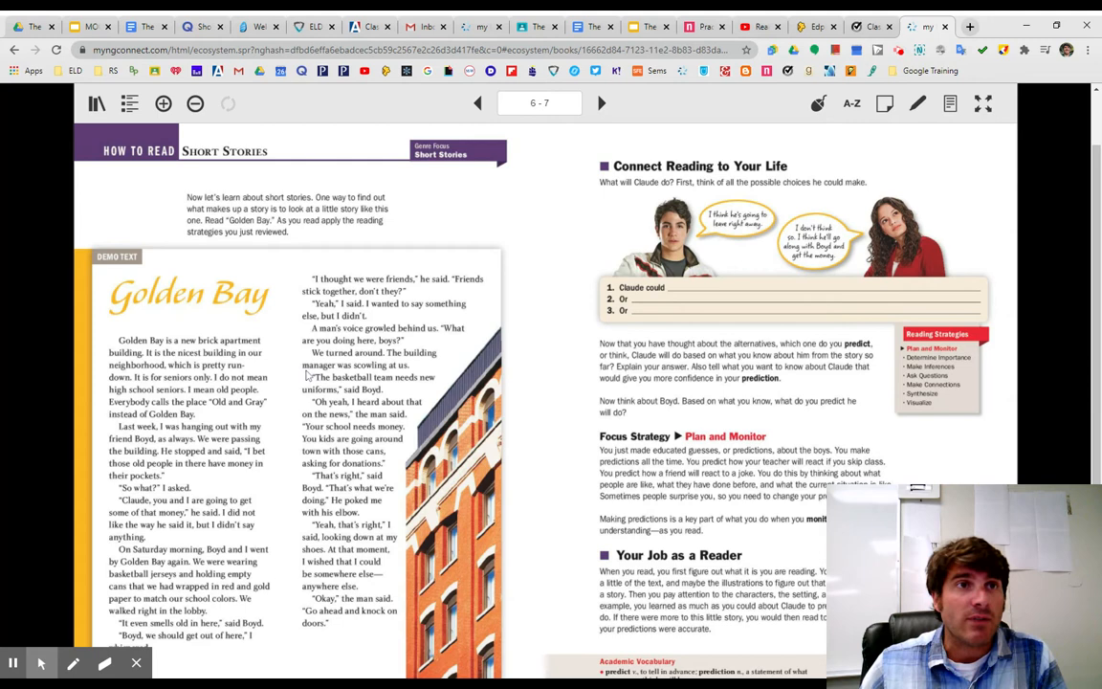
{"action": "scroll", "coordinate": [282, 339], "scroll_direction": "down", "scroll_amount": 1}
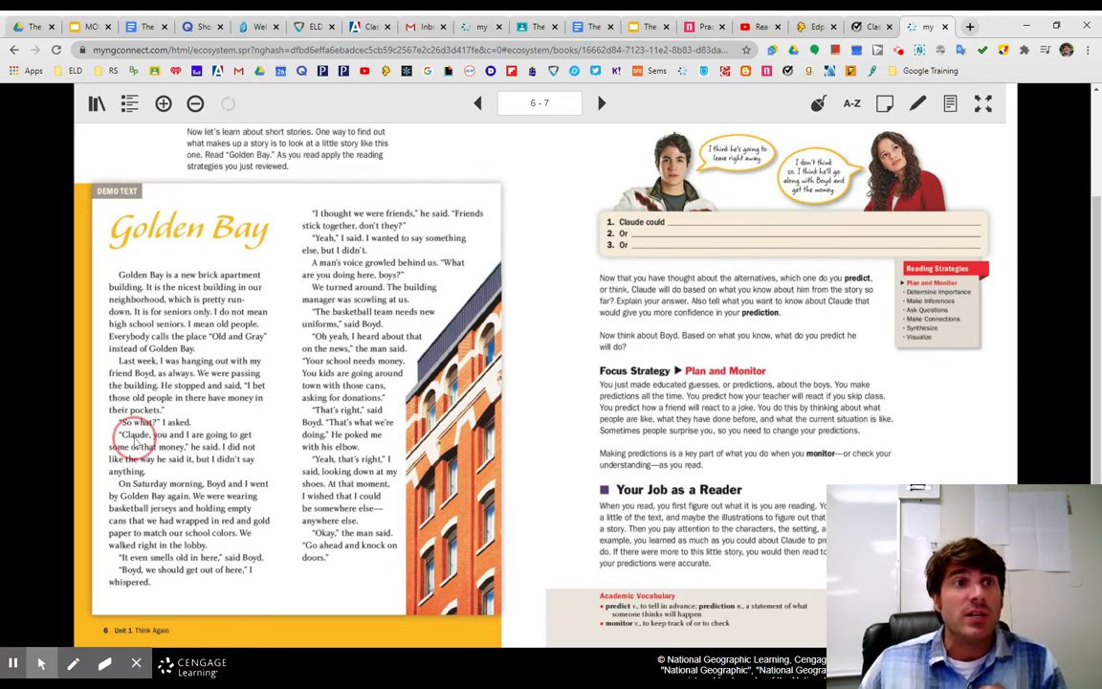
{"action": "left_click", "coordinate": [133, 436]}
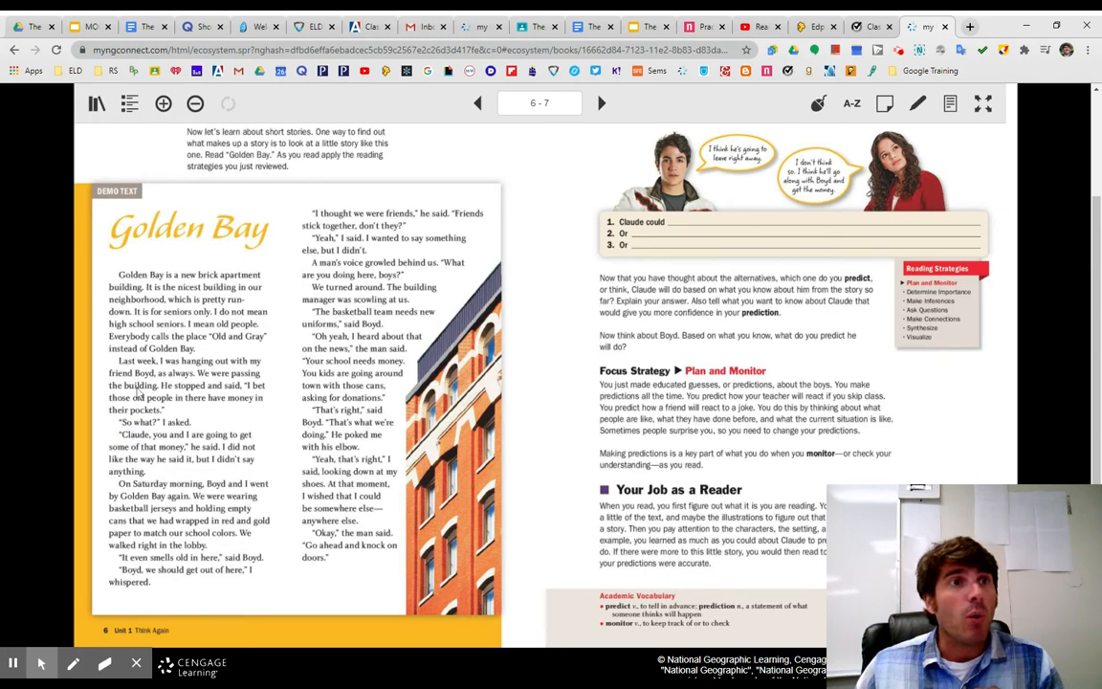
{"action": "left_click", "coordinate": [129, 336]}
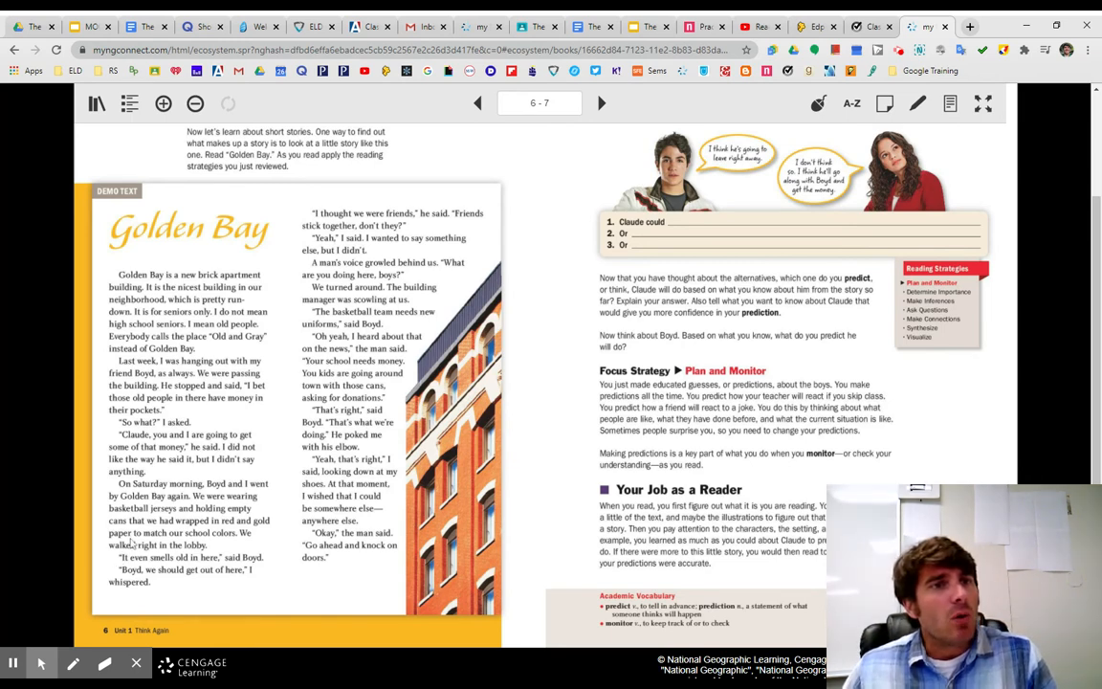
{"action": "left_click_drag", "start_coordinate": [144, 497], "coordinate": [167, 519]}
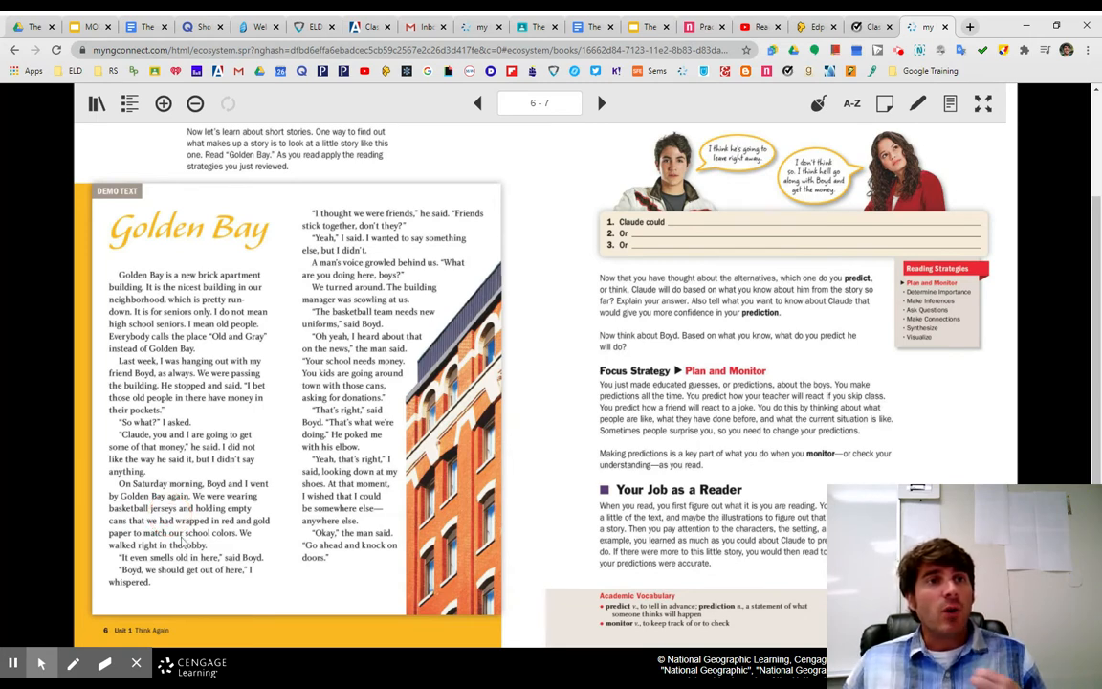
{"action": "left_click_drag", "start_coordinate": [263, 531], "coordinate": [259, 533]}
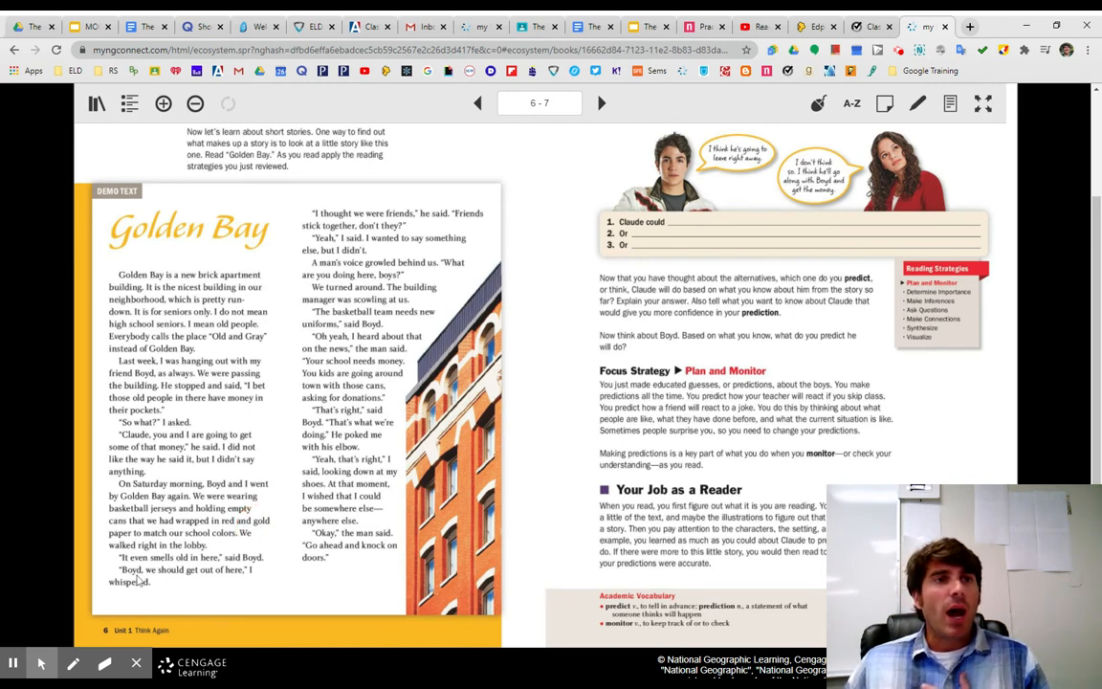
{"action": "left_click_drag", "start_coordinate": [125, 574], "coordinate": [193, 580]}
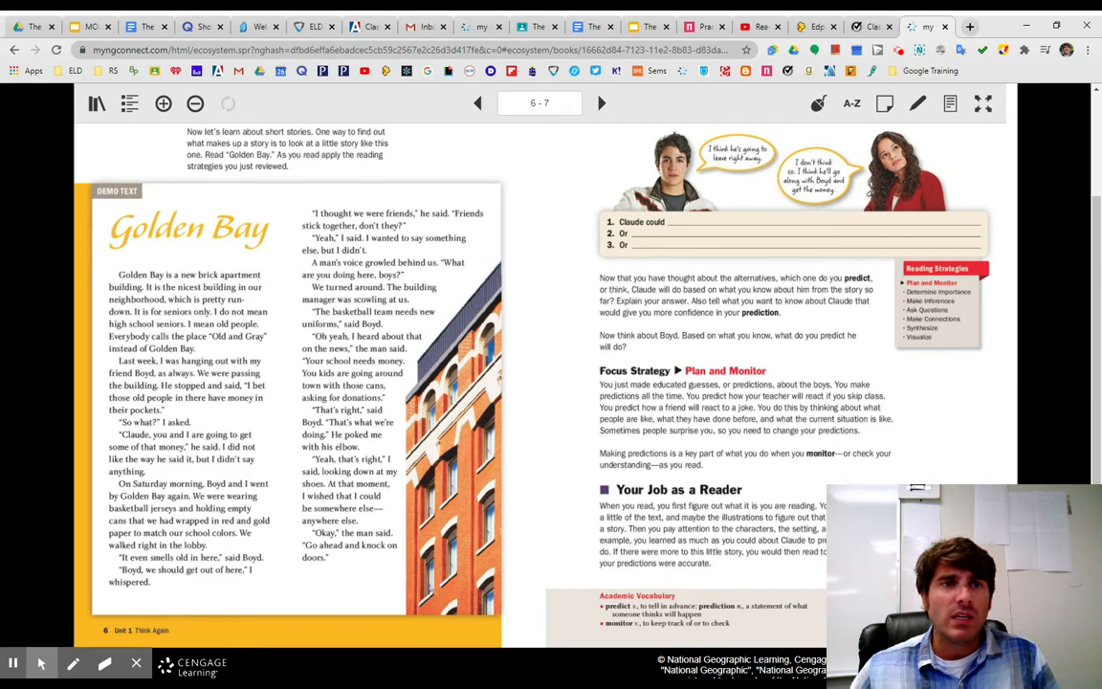
{"action": "left_click", "coordinate": [285, 488]}
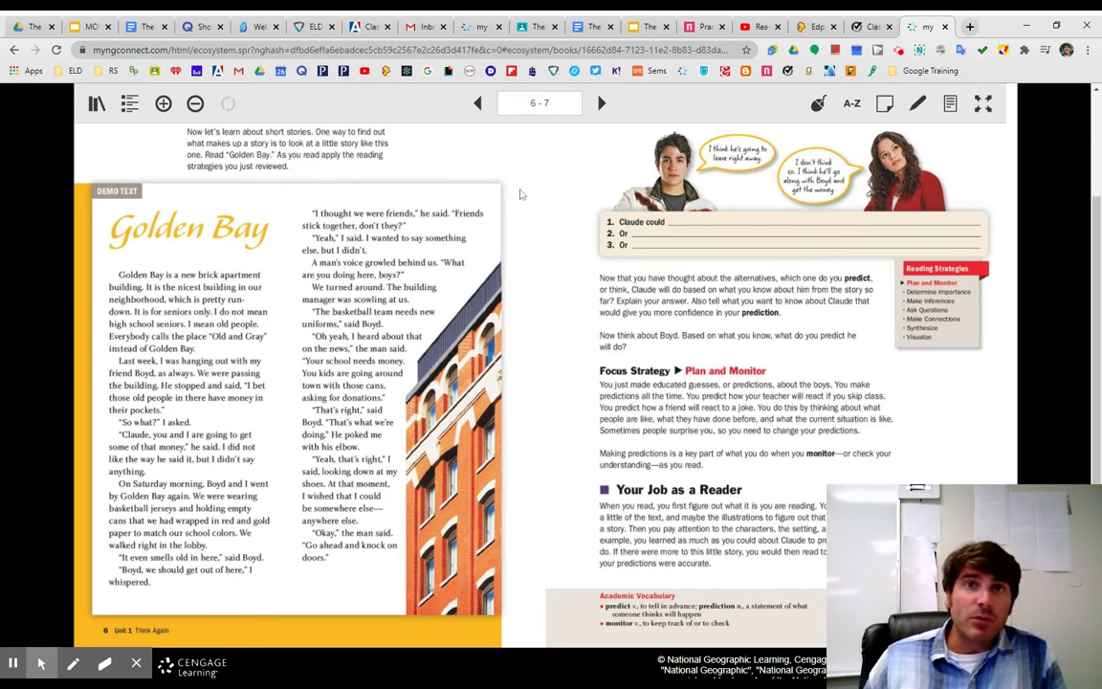
Step: Advance to pages 8–9 with the Take 2 and Take 3 endings
{"action": "left_click", "coordinate": [600, 103]}
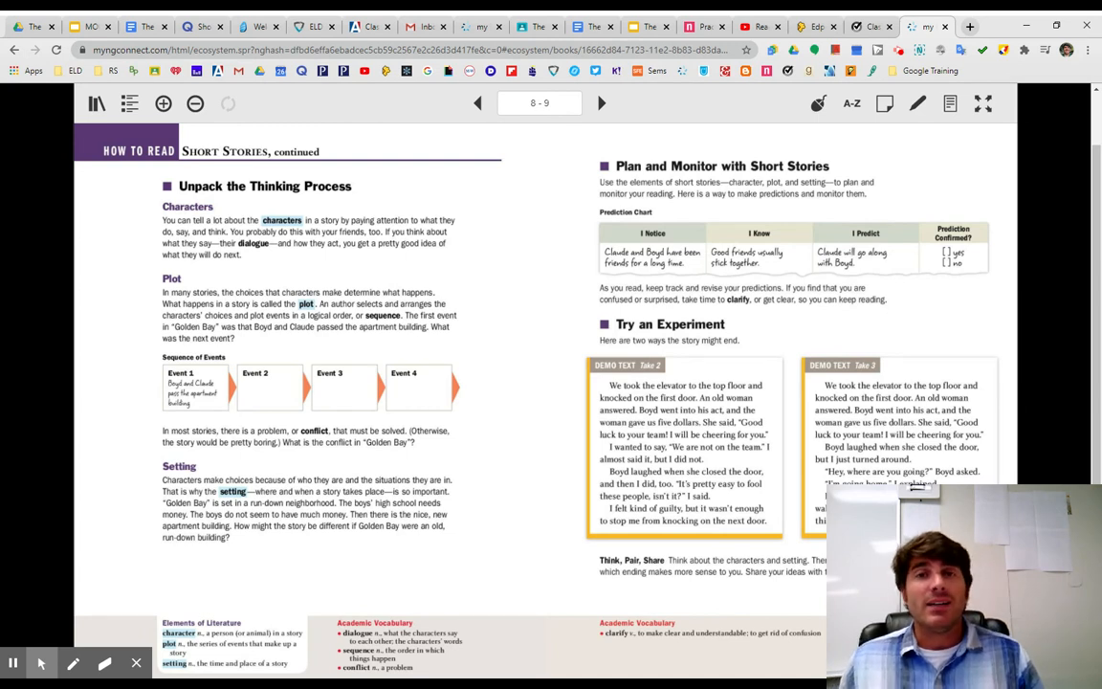
{"action": "left_click", "coordinate": [815, 390]}
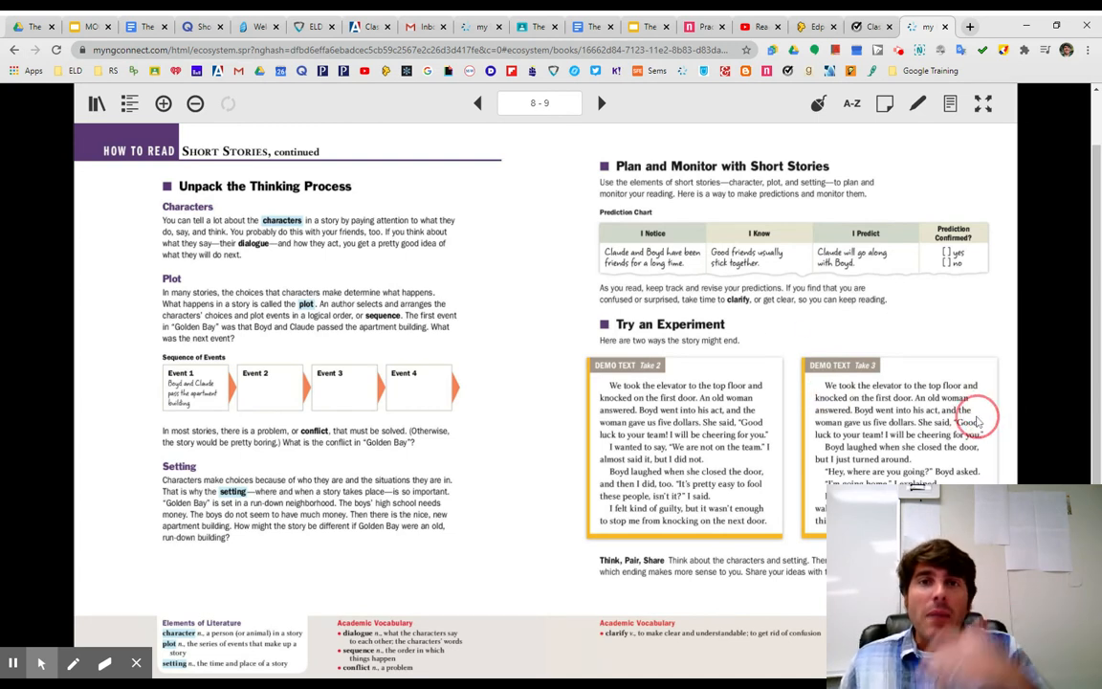